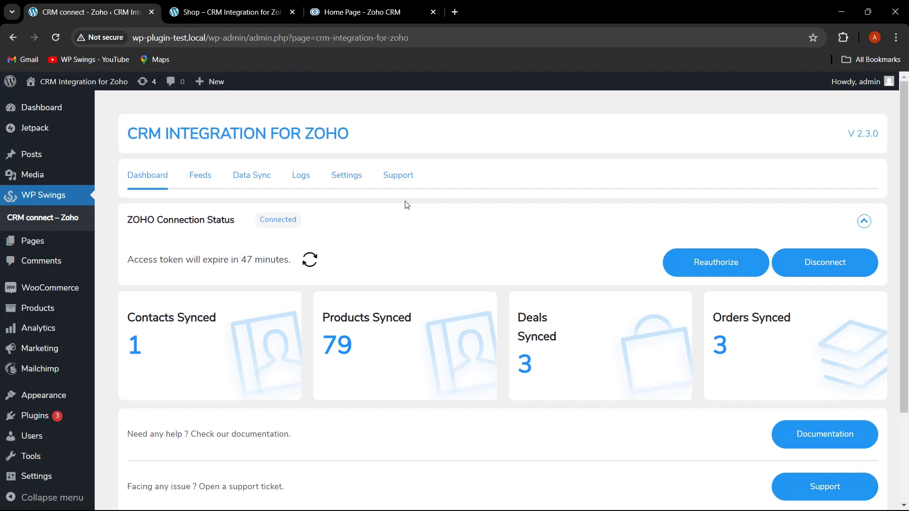
Turn on Make Products Taxable in the Default Products Feed's Tax Setup
click(201, 182)
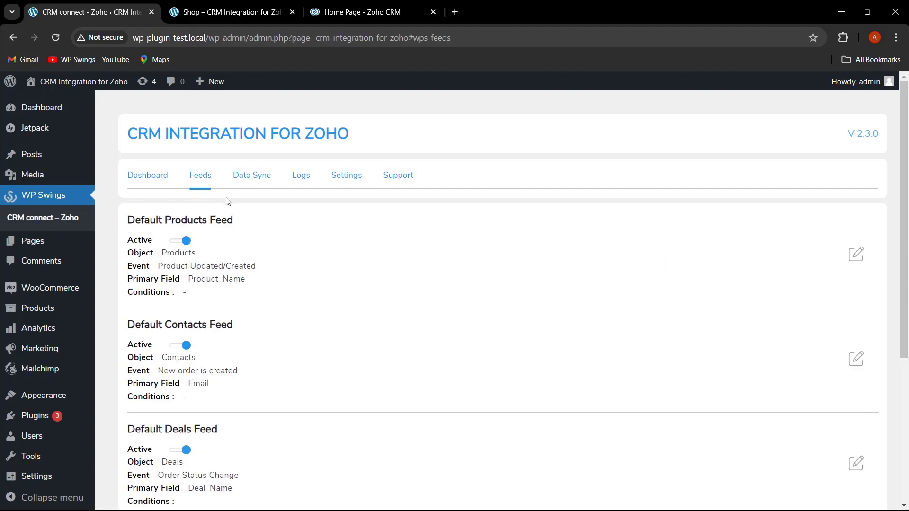
click(858, 258)
scroll(449, 305, down, 4)
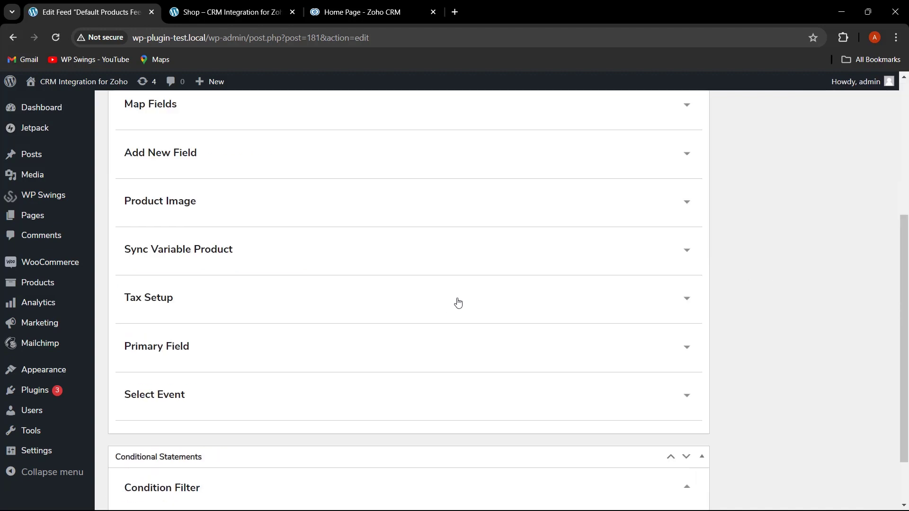
click(458, 302)
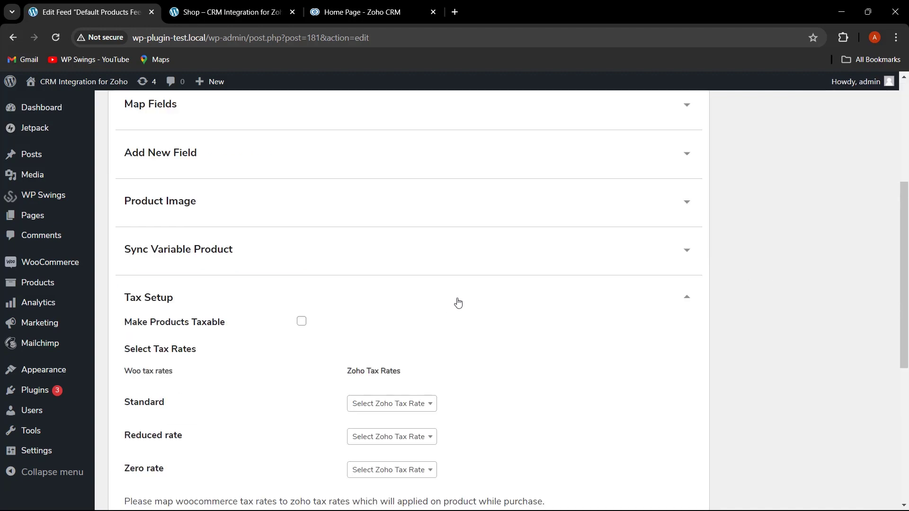
click(304, 322)
Check the Zoho tax rates offered for Standard without choosing one, then bring up Zoho CRM
scroll(424, 331, down, 1)
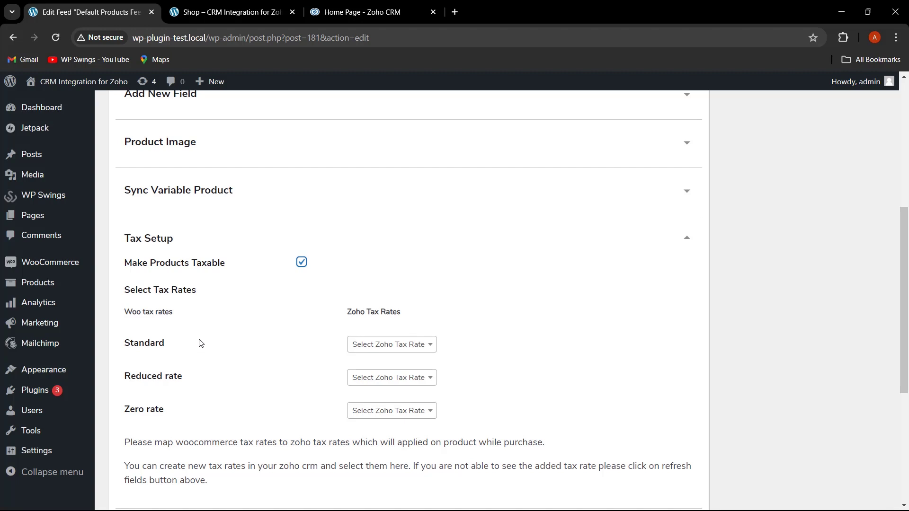
click(369, 350)
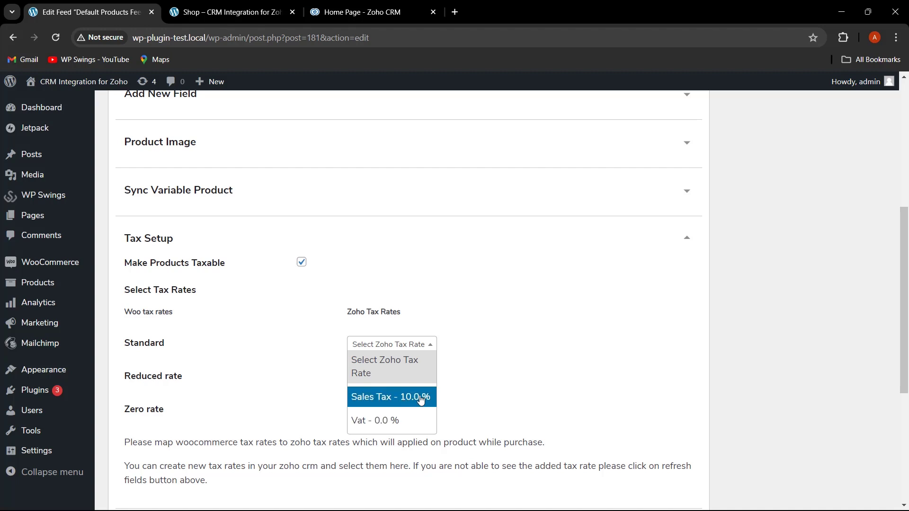
click(544, 344)
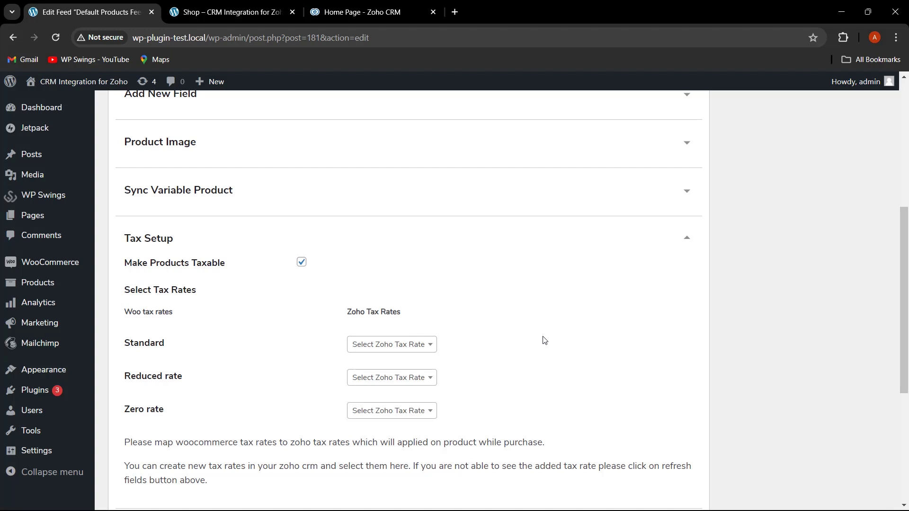
click(366, 8)
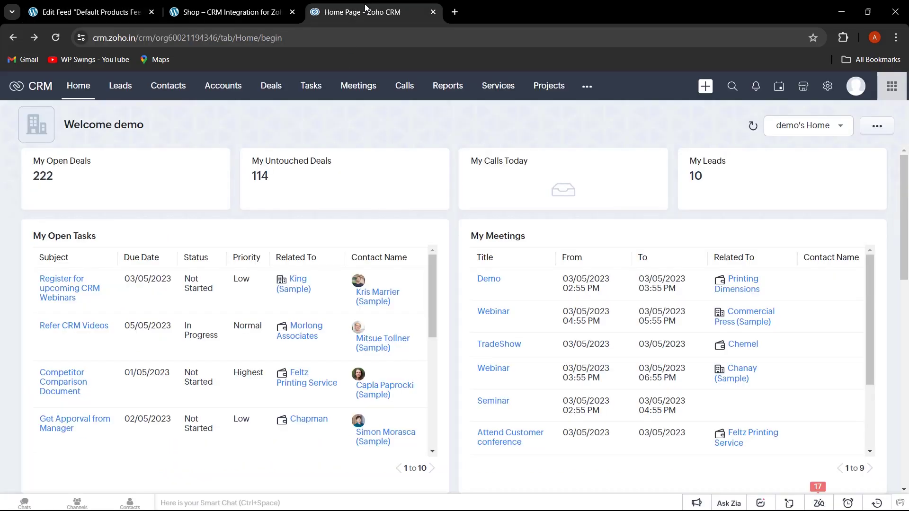
Open the Products layout editor from Setup's Modules and Fields and scroll to the Price Information Tax field
click(827, 89)
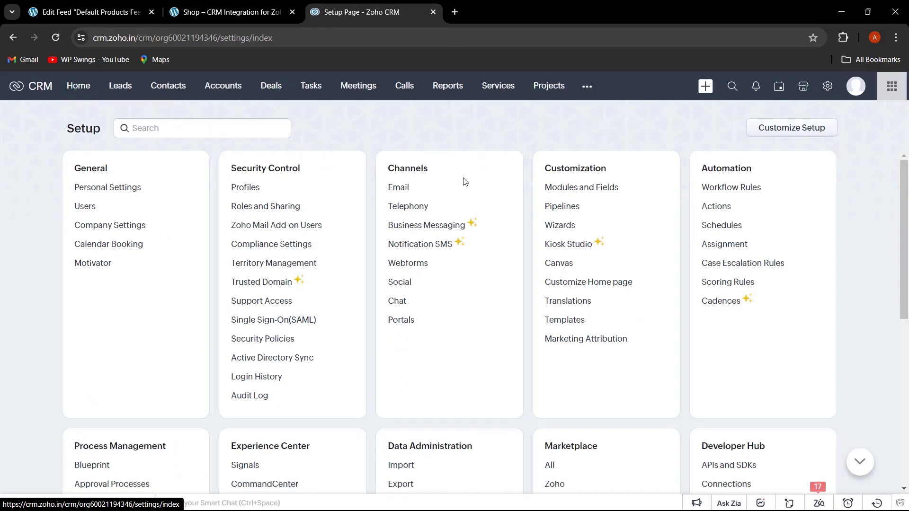
click(577, 189)
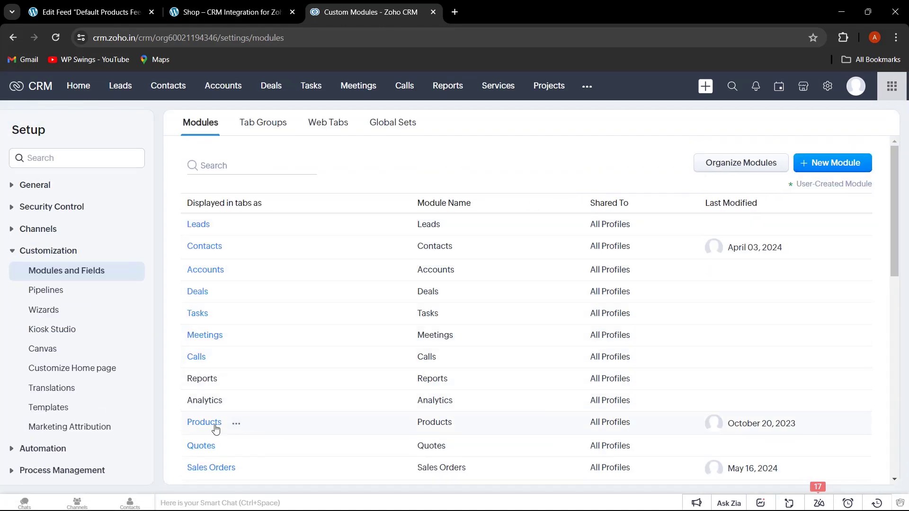
click(208, 424)
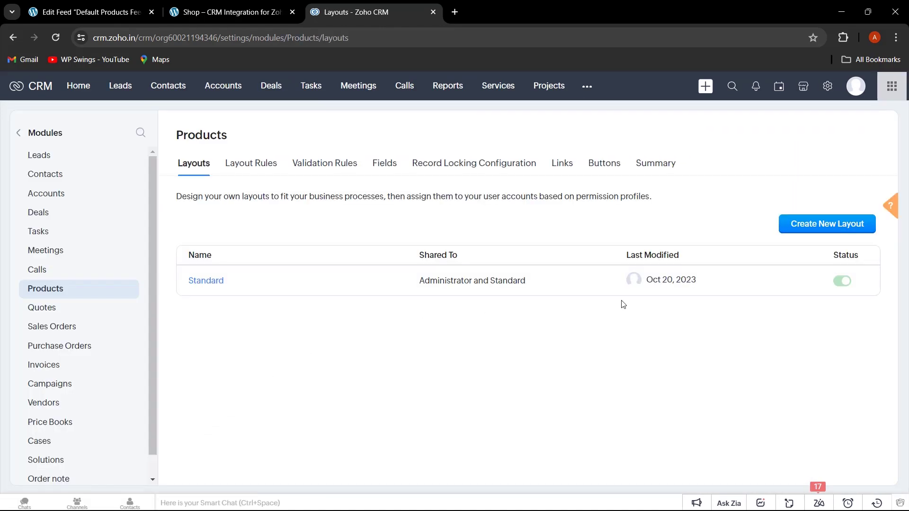
click(378, 168)
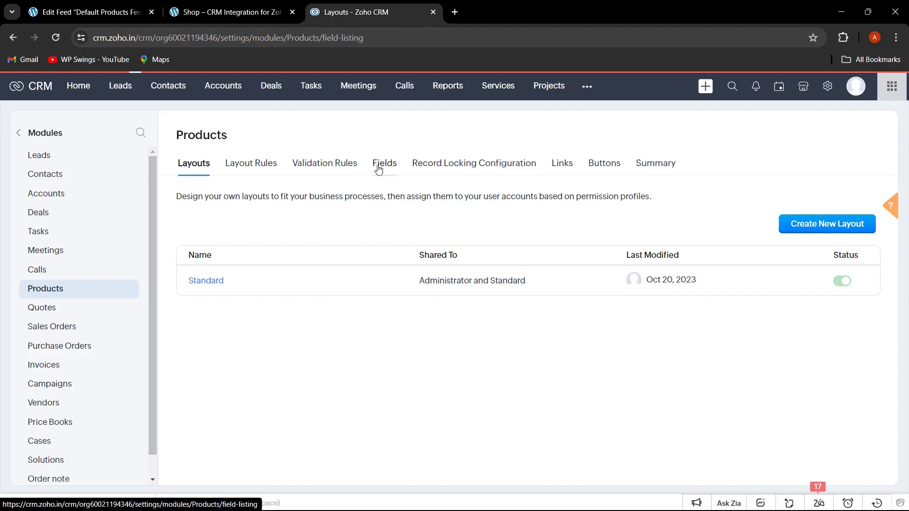
click(794, 240)
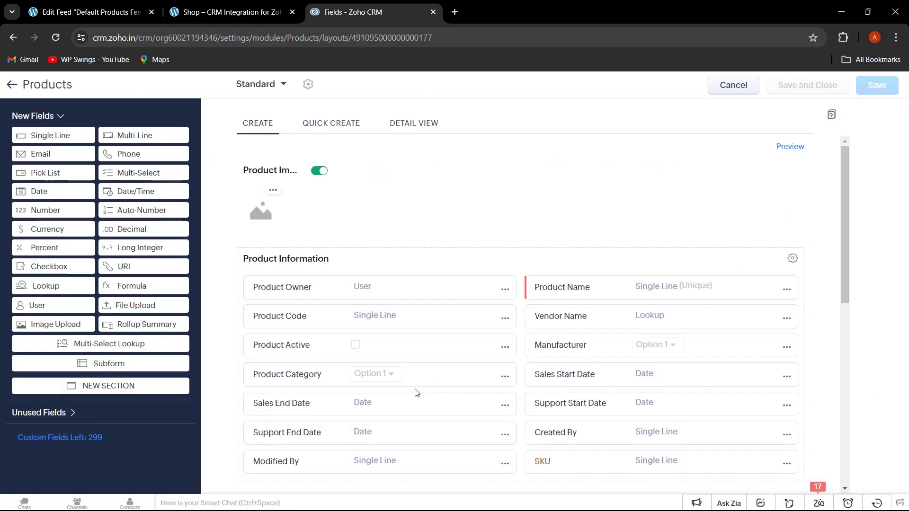
scroll(416, 388, down, 3)
scroll(432, 359, down, 3)
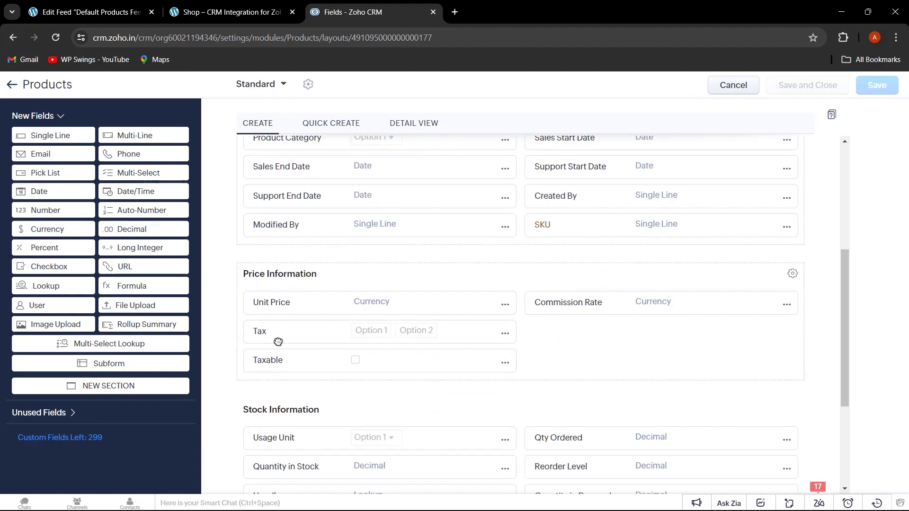
Add a new tax rate named 'Sales Tax' to the Products Tax field
click(505, 334)
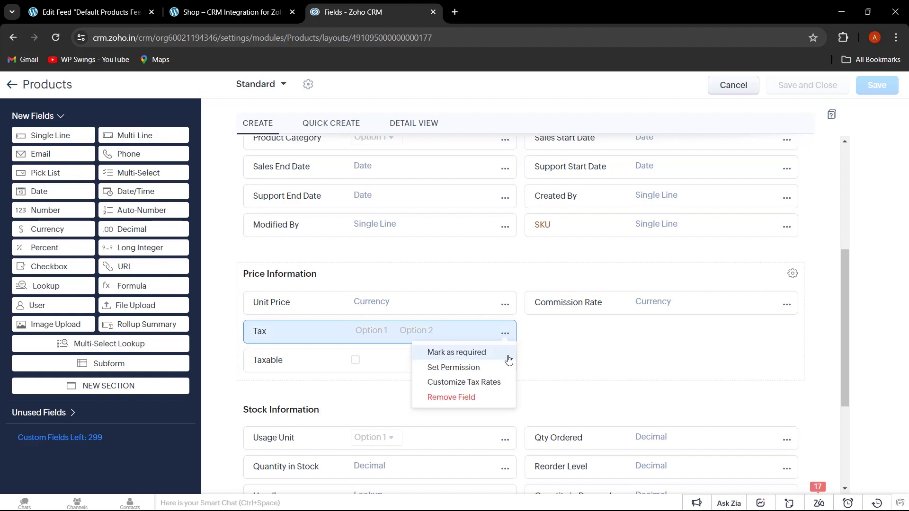
click(492, 383)
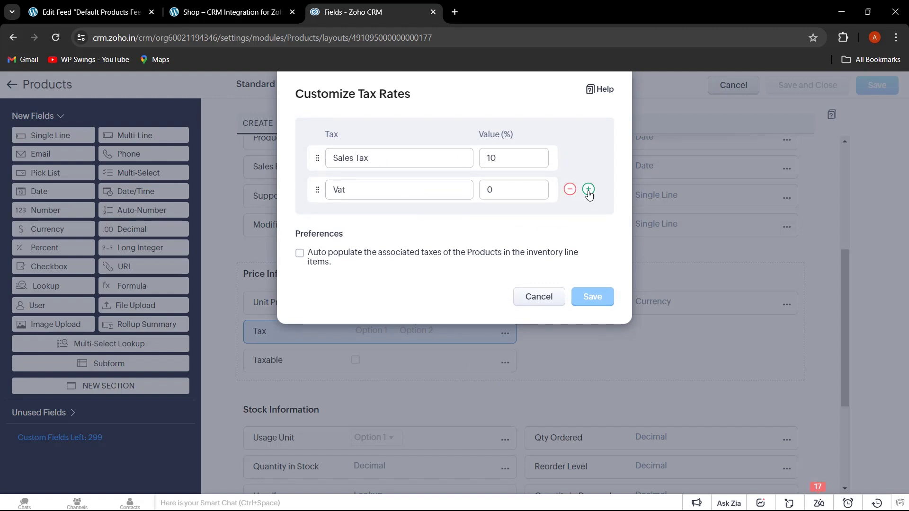
click(588, 191)
text(Sales A)
key(BackSpace)
text(Tac)
key(BackSpace)
text(x)
Give Sales Tax a value of 15, save the tax rates, and return to WordPress
click(523, 221)
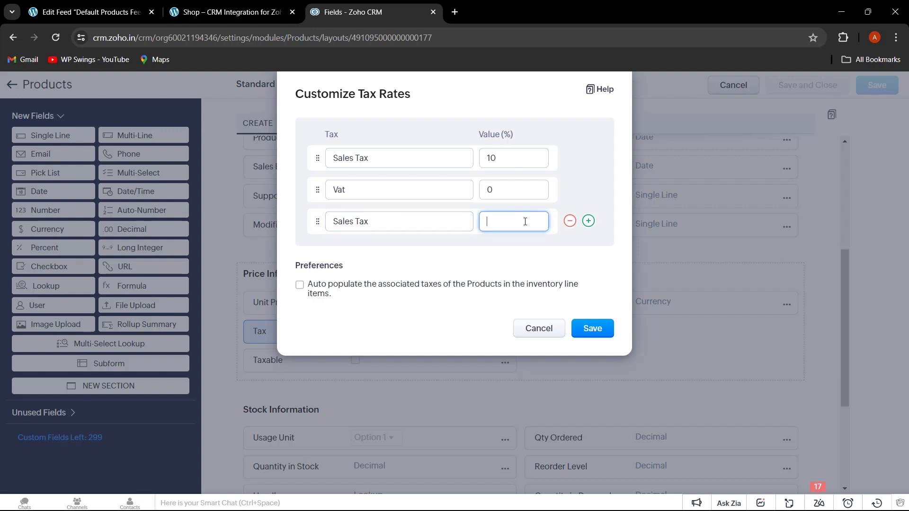
text(15)
click(596, 330)
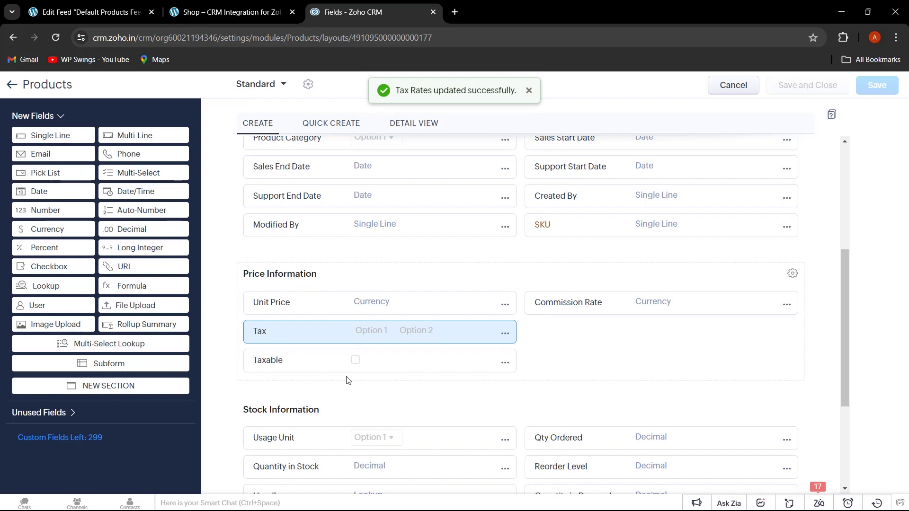
key(ctrl+1)
Map the Standard Woo tax to Sales Tax - 10.0 %
scroll(615, 336, up, 1)
scroll(612, 339, down, 4)
click(427, 305)
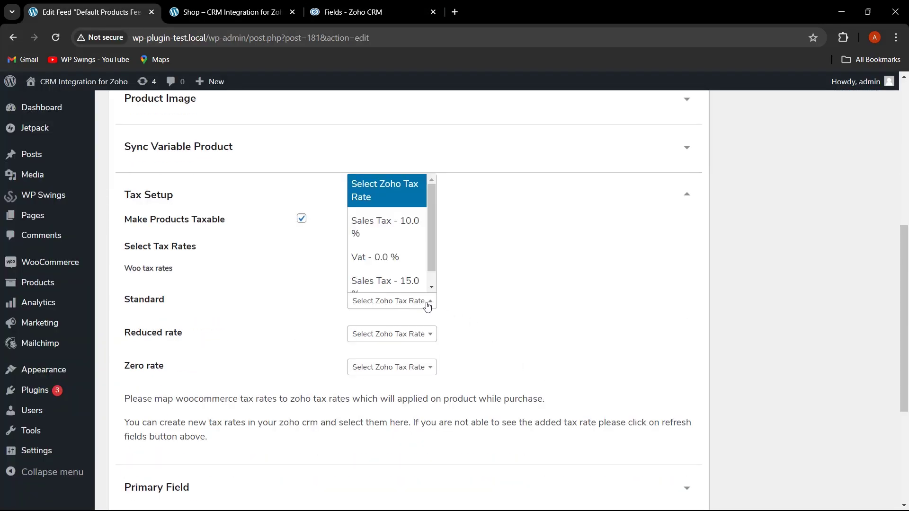
scroll(411, 273, down, 1)
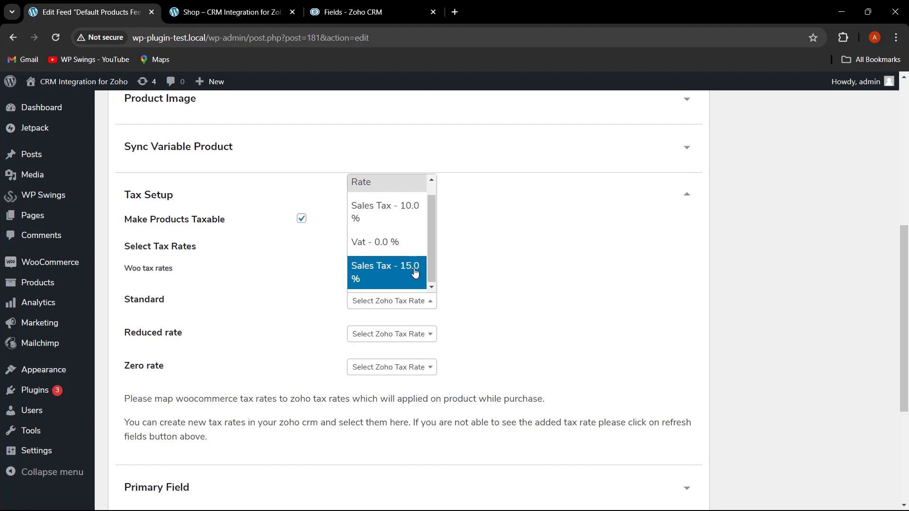
scroll(415, 272, up, 1)
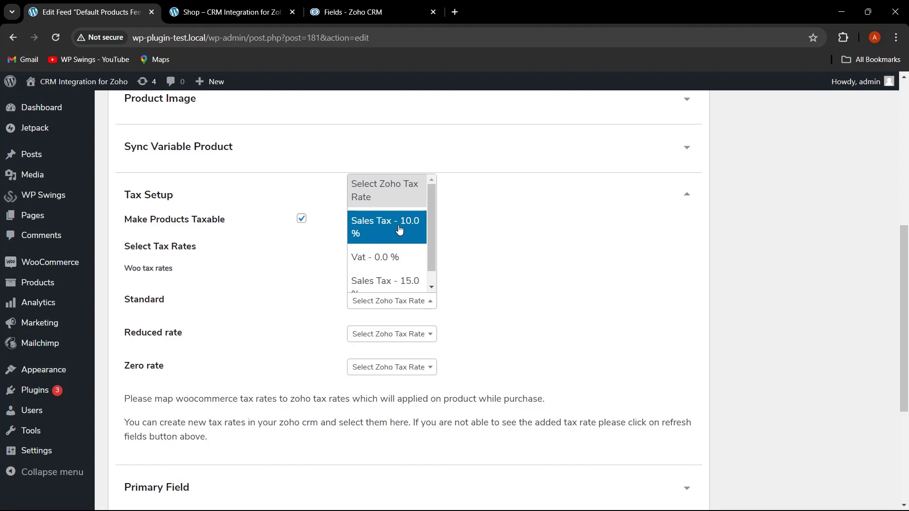
click(399, 230)
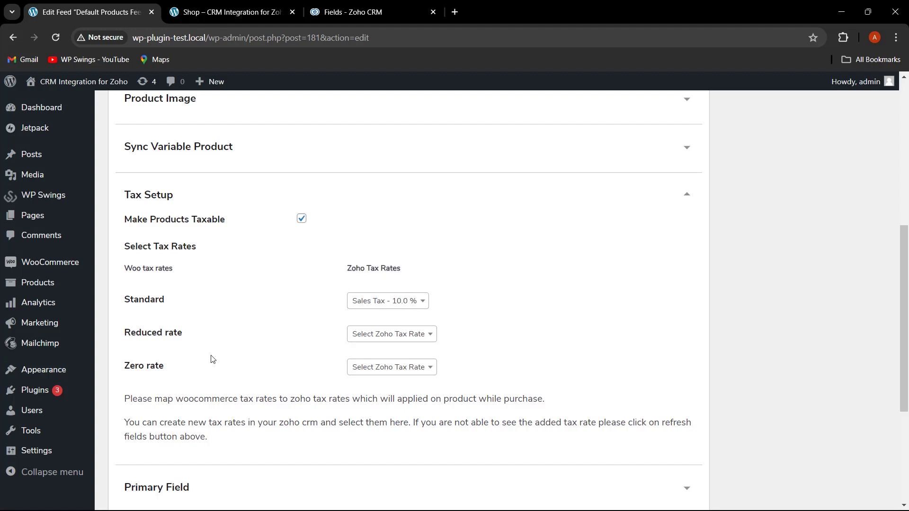
Map Reduced rate to Sales Tax - 10.0 % and Zero rate to Vat - 0.0 %, then update the feed
click(419, 341)
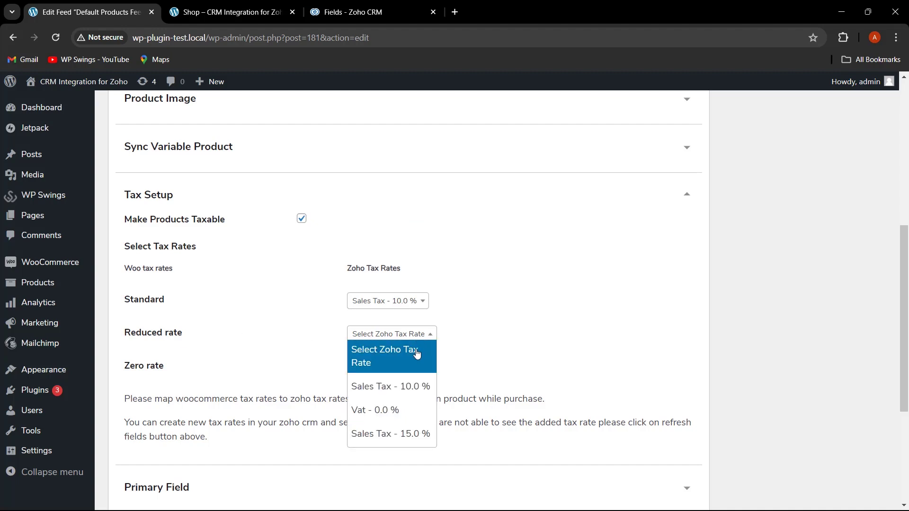
click(414, 387)
click(414, 366)
click(375, 443)
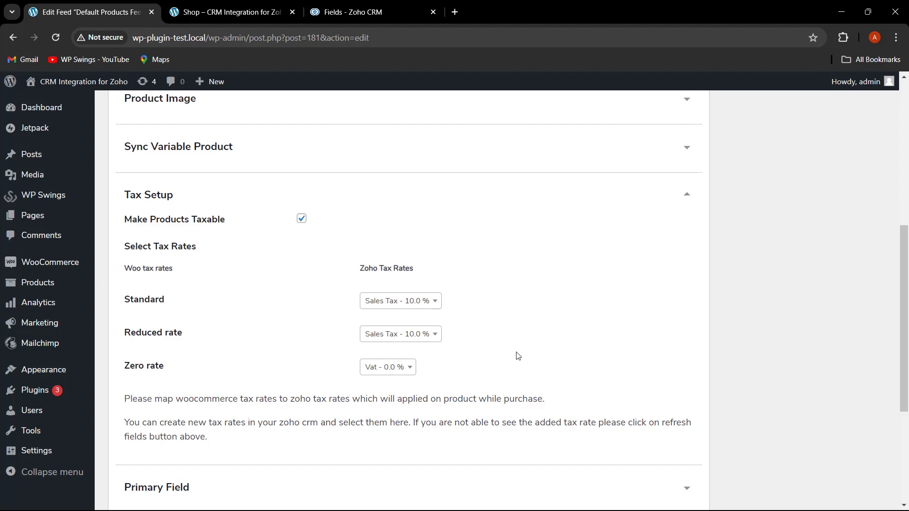
scroll(794, 361, up, 7)
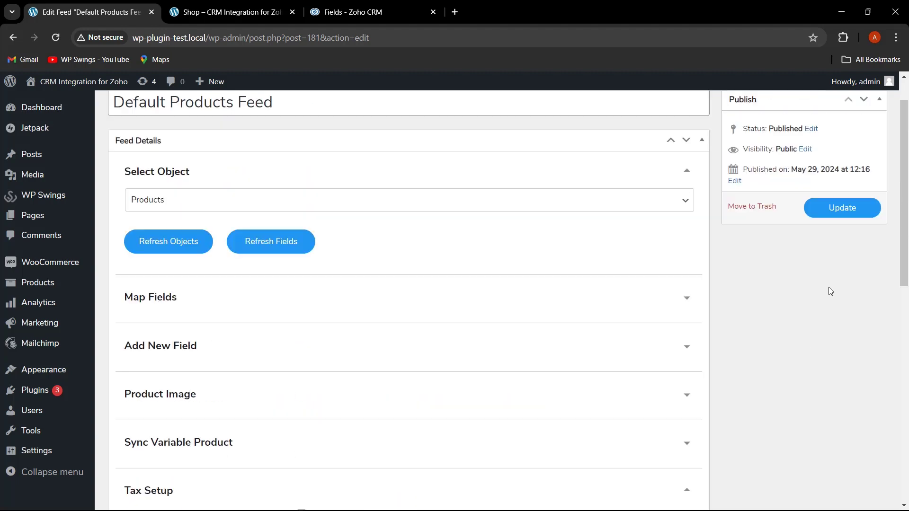
click(837, 254)
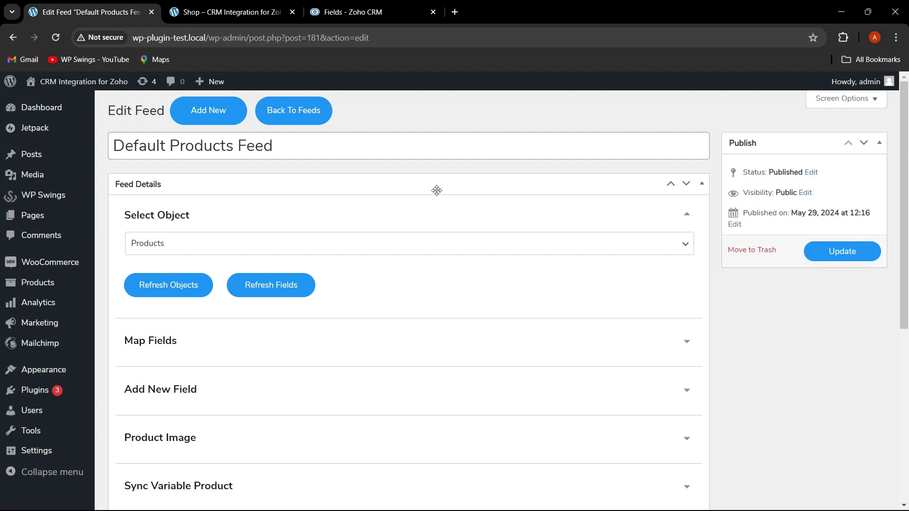
Add one Beanie to the cart and review it with its ₹1.80 tax
click(242, 17)
click(458, 330)
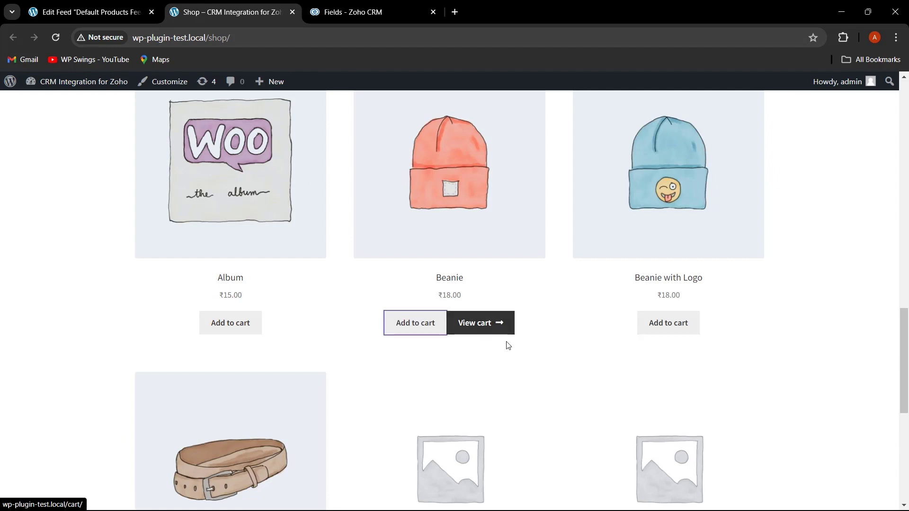
click(498, 329)
scroll(464, 346, down, 4)
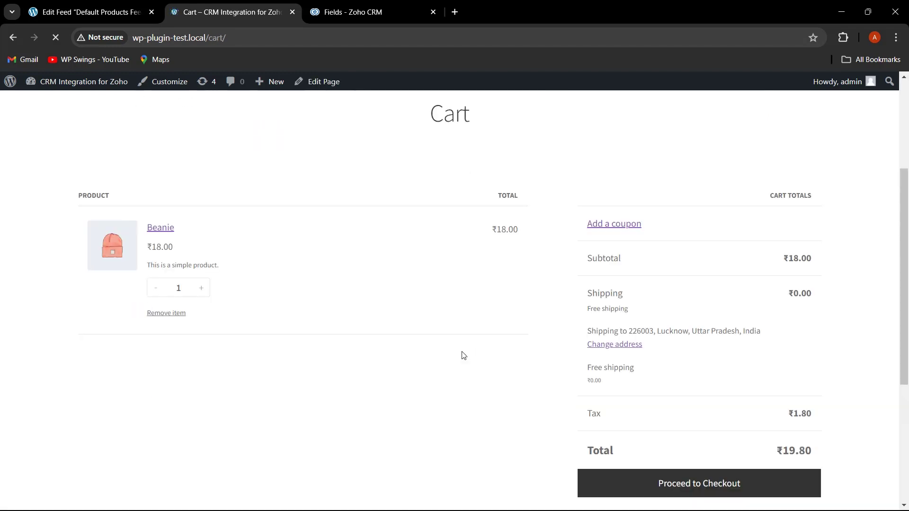
scroll(504, 350, down, 1)
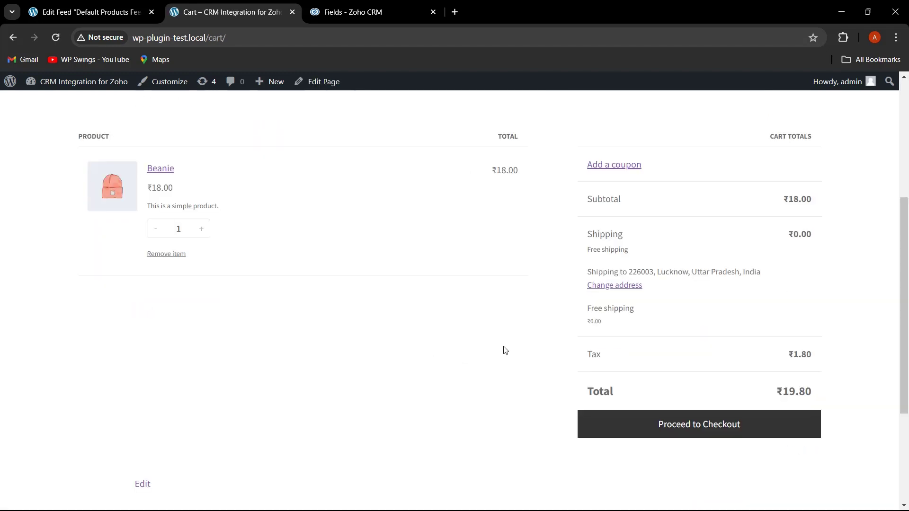
scroll(506, 350, up, 2)
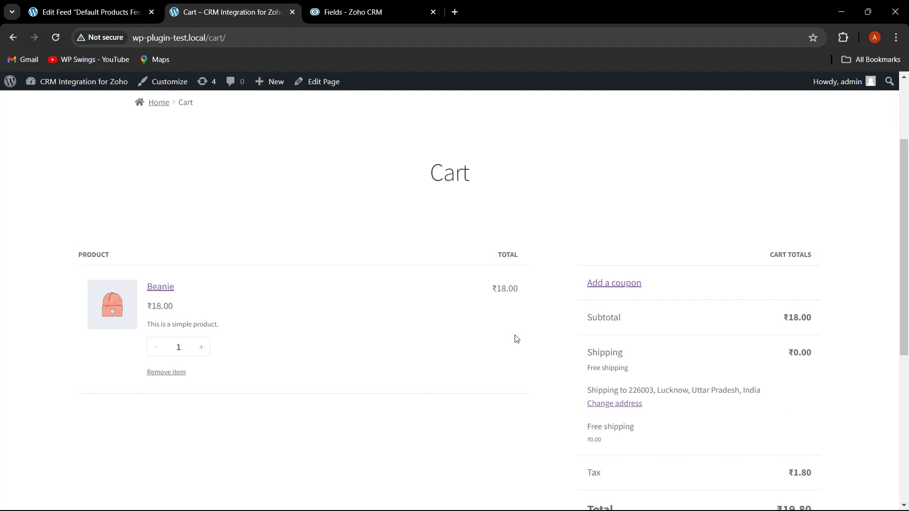
scroll(515, 339, down, 5)
Check out to place the Beanie order and confirm the Order received page
click(696, 315)
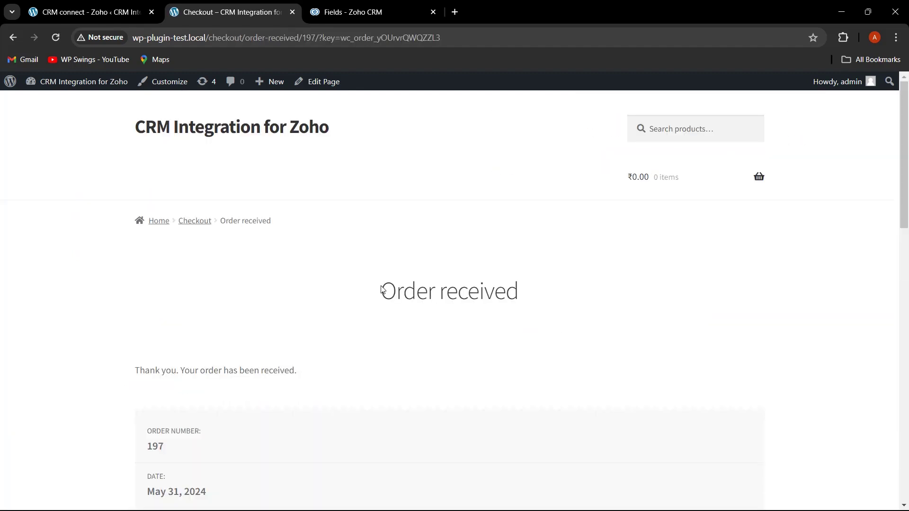
drag(383, 290, 546, 290)
drag(350, 300, 566, 293)
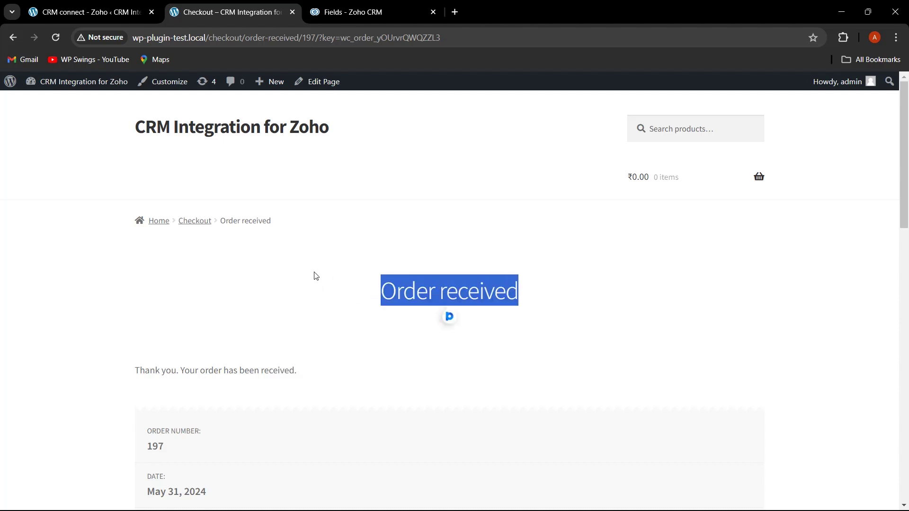
key(ctrl+shift+Tab)
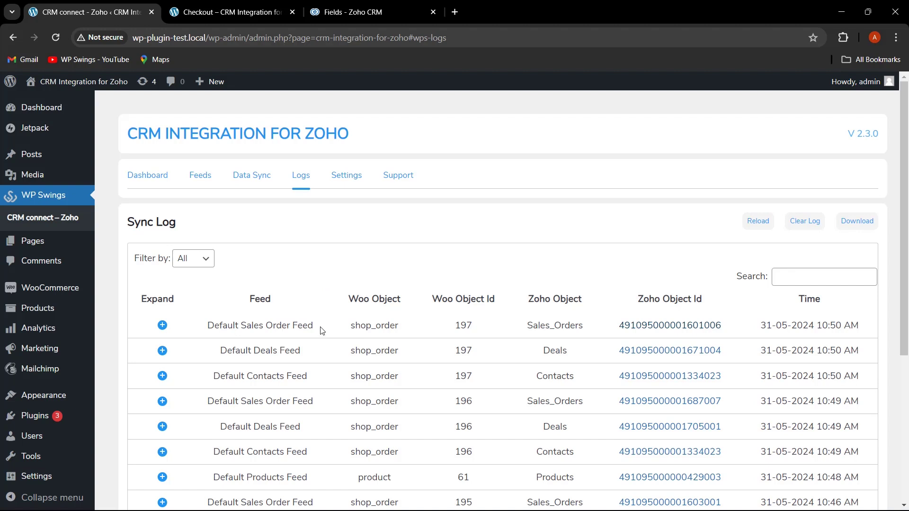
Open the latest Default Sales Order Feed row's Zoho Object Id link in a new tab
drag(476, 330, 450, 332)
right_click(653, 333)
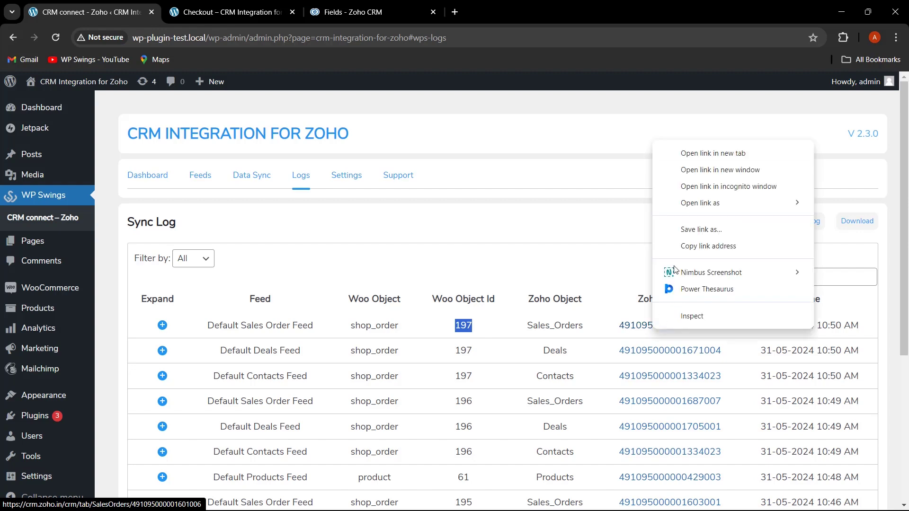
click(662, 150)
click(248, 7)
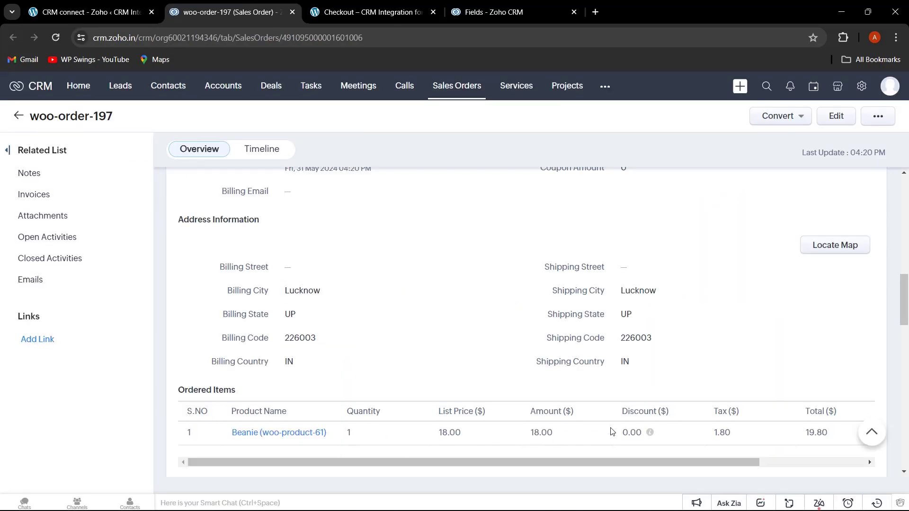
Verify the Beanie order's Tax ($) shows 1.80 for a 19.80 total, then return to the Sync Log
drag(747, 414, 712, 411)
key(ctrl+Page_Up)
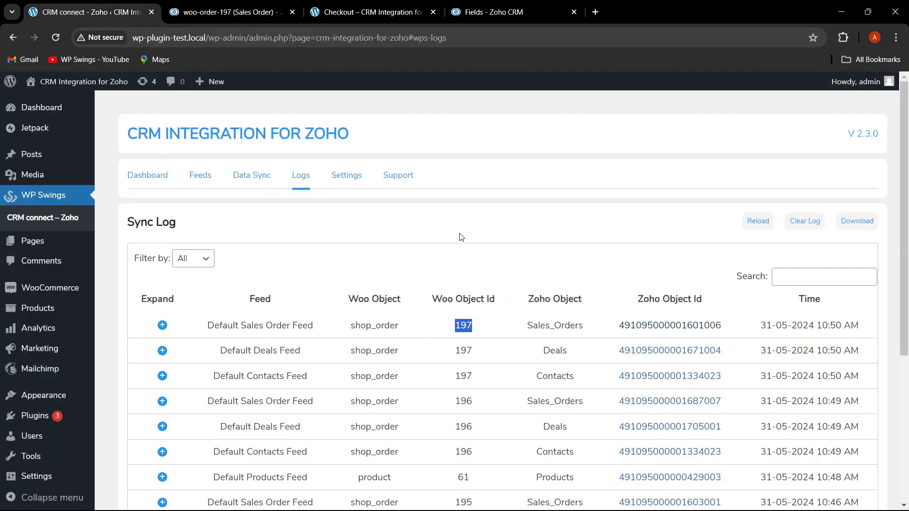